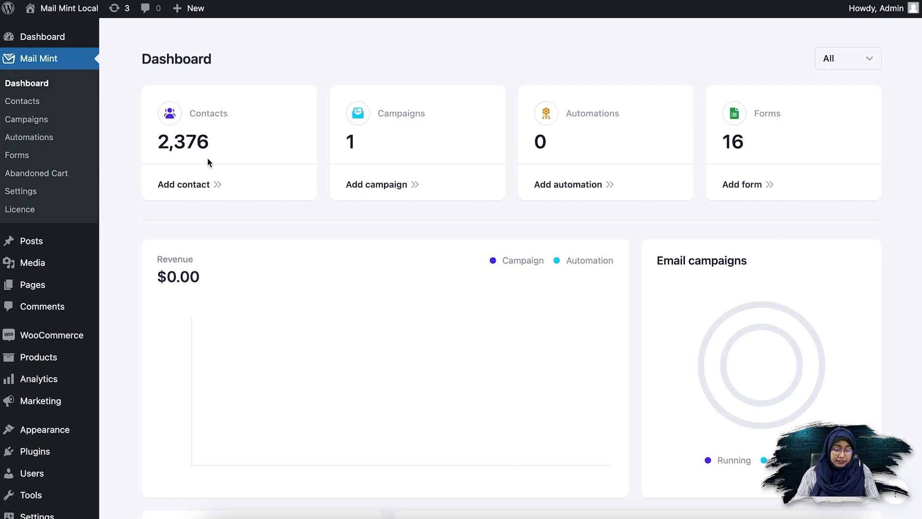
Go to the Mail Mint Campaigns page from the sidebar submenu.
click(56, 124)
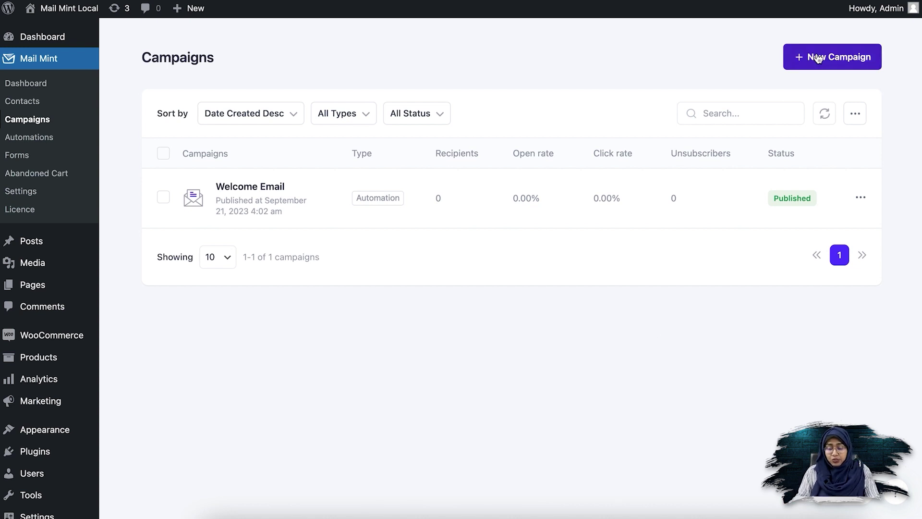
Start a new Sequence For Automation campaign and open Email 1's design template gallery.
click(862, 65)
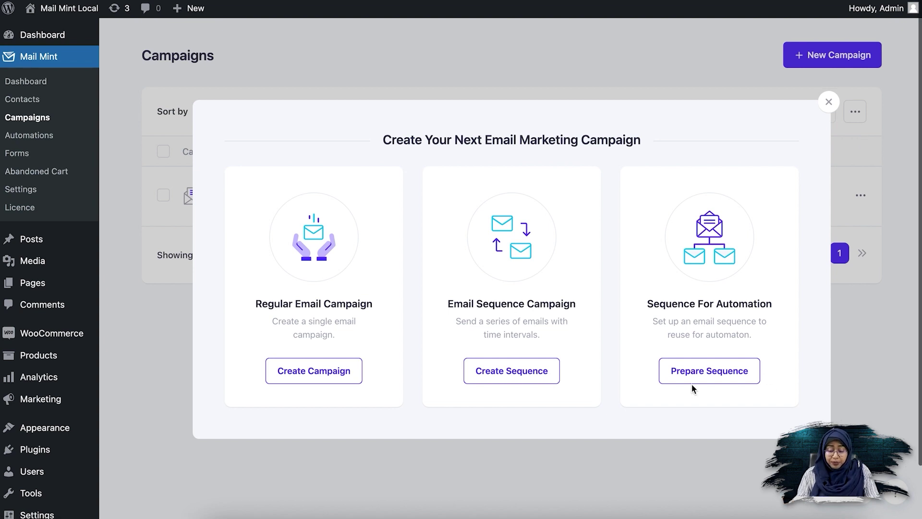
scroll(696, 384, down, 1)
scroll(699, 385, up, 2)
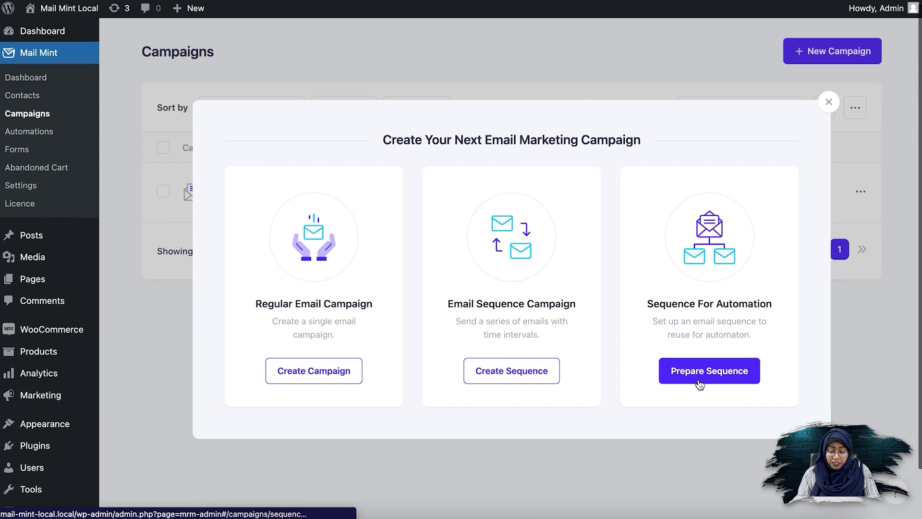
click(699, 383)
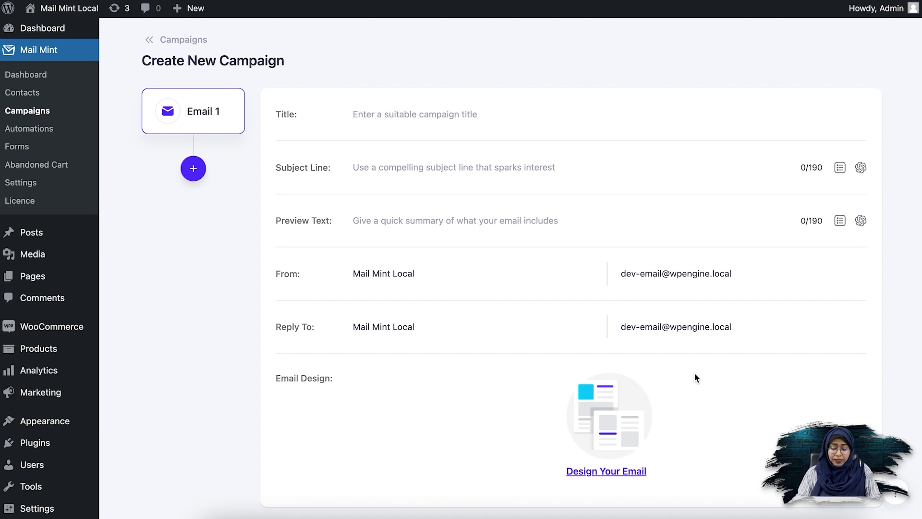
scroll(722, 371, up, 1)
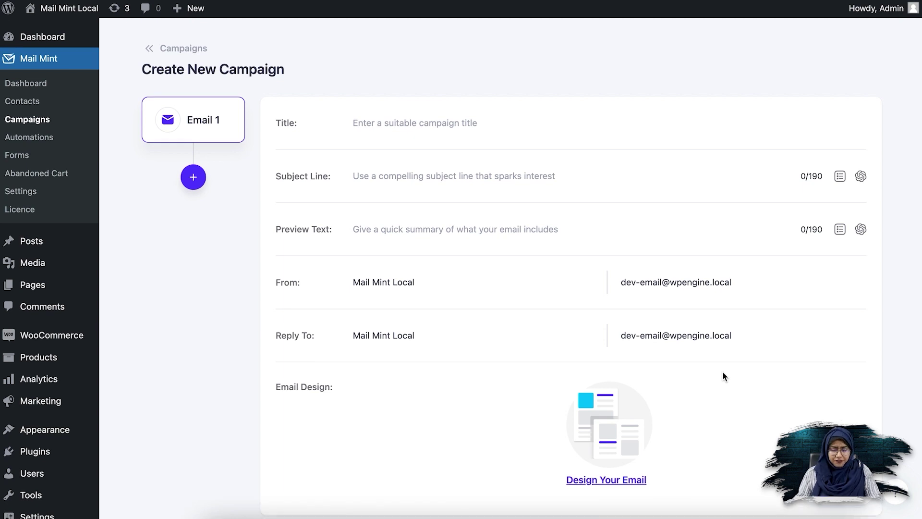
scroll(723, 372, down, 3)
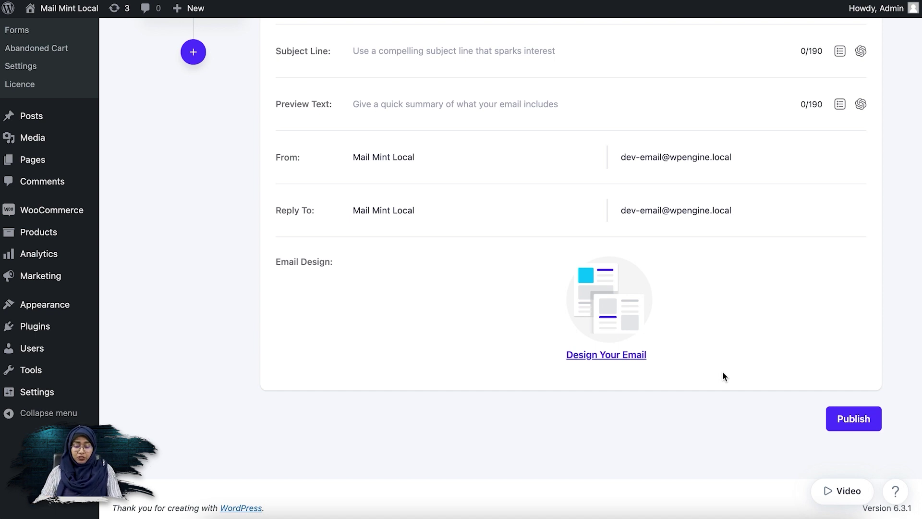
scroll(723, 372, up, 3)
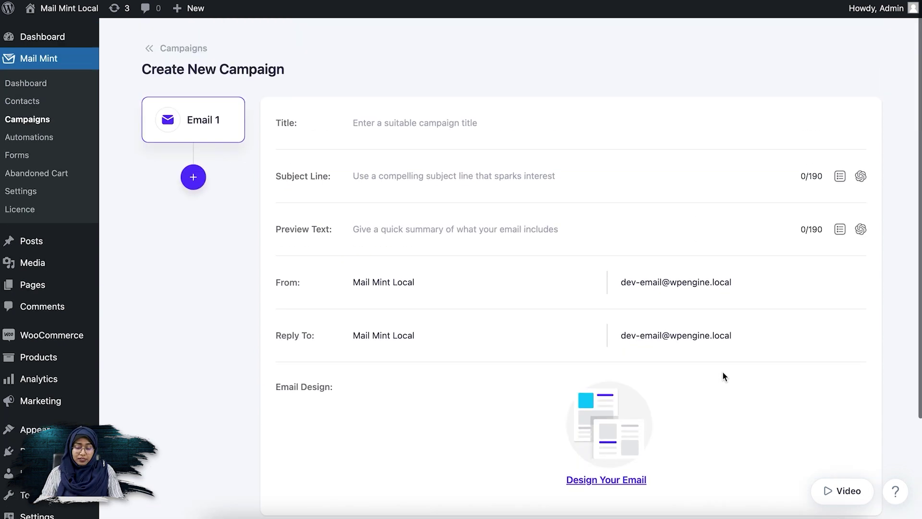
click(607, 478)
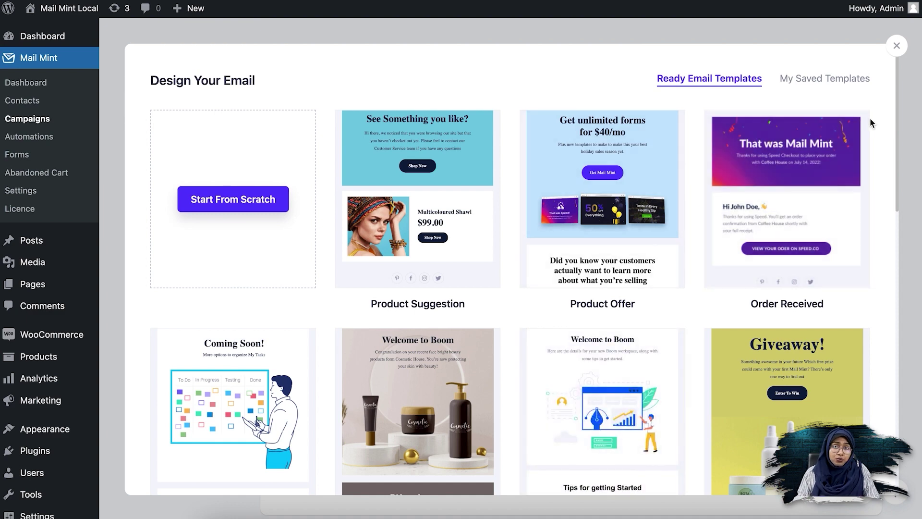
Skip the template choice, add Email 2 with a 0-minute delay, and return to Campaigns.
click(896, 46)
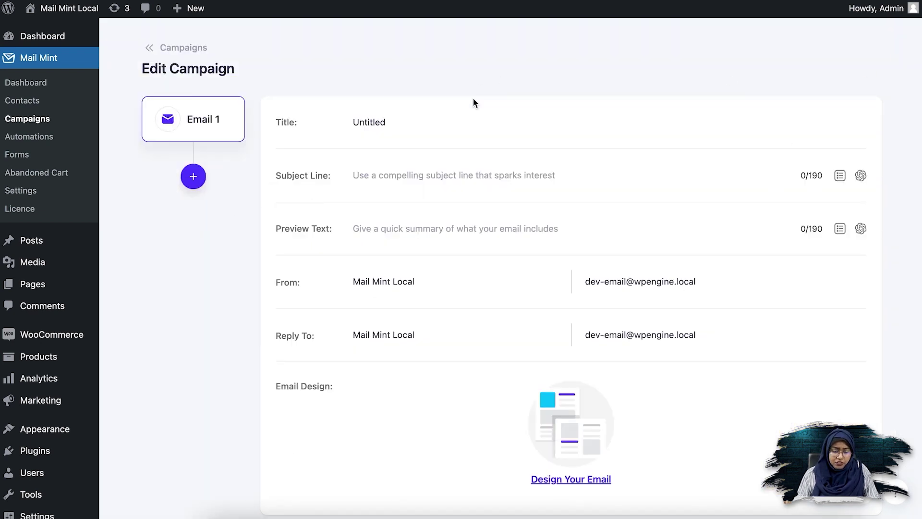
click(193, 177)
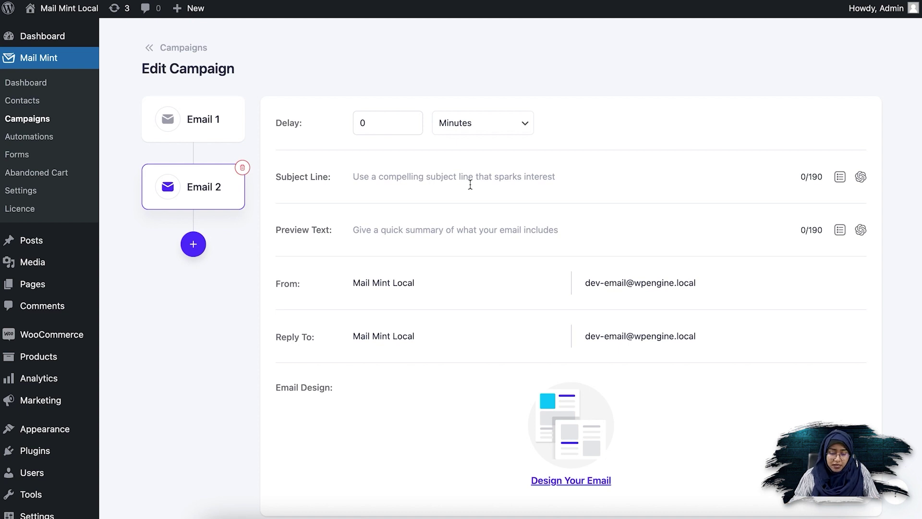
scroll(472, 185, down, 3)
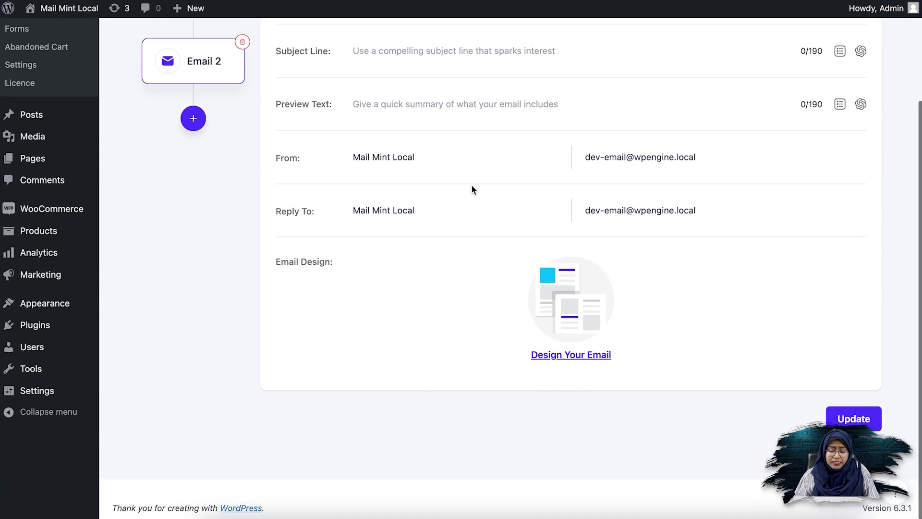
scroll(471, 184, up, 2)
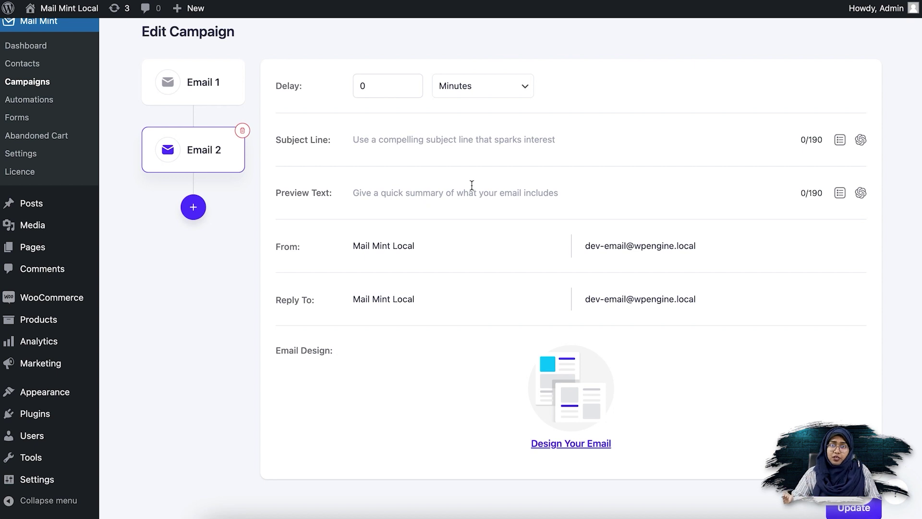
scroll(472, 185, up, 2)
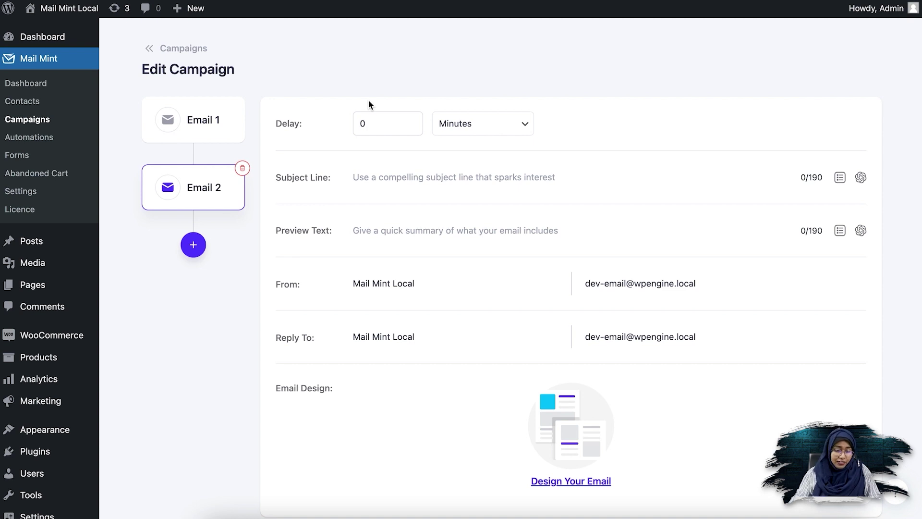
click(181, 50)
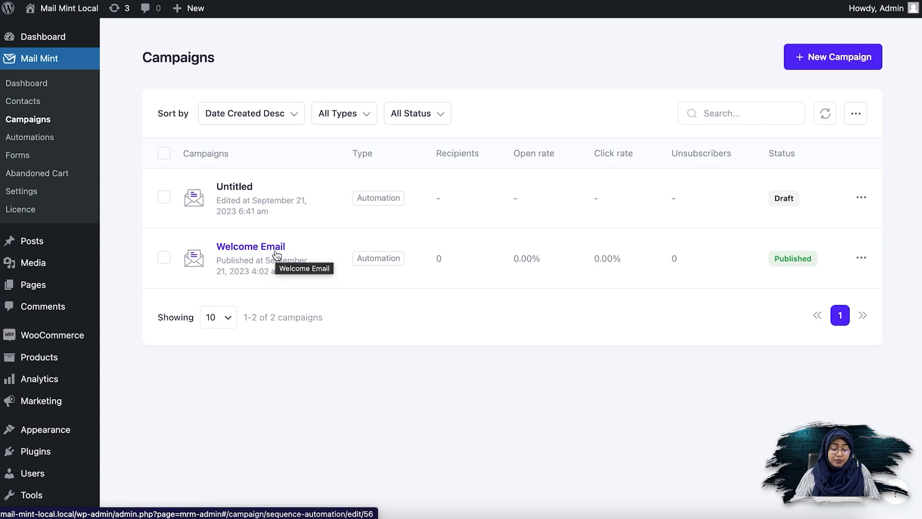
Open the published Welcome Email campaign and bring up Email 1's template design.
click(277, 254)
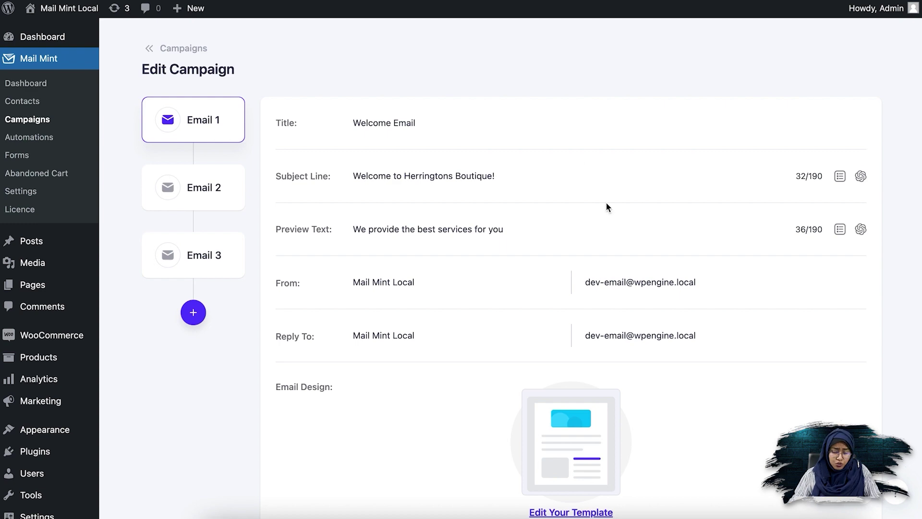
scroll(606, 204, down, 3)
click(566, 370)
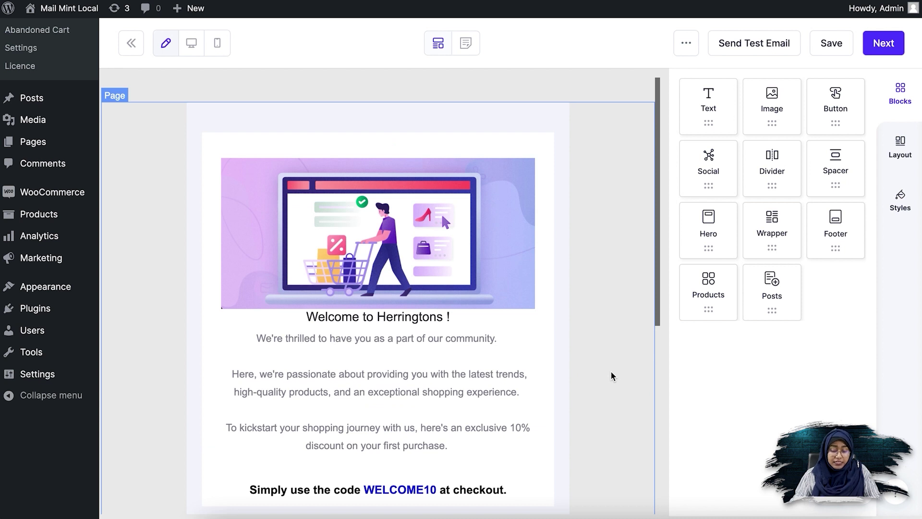
Review Email 1's Herringtons welcome design with the WELCOME10 code and save it.
scroll(611, 376, down, 2)
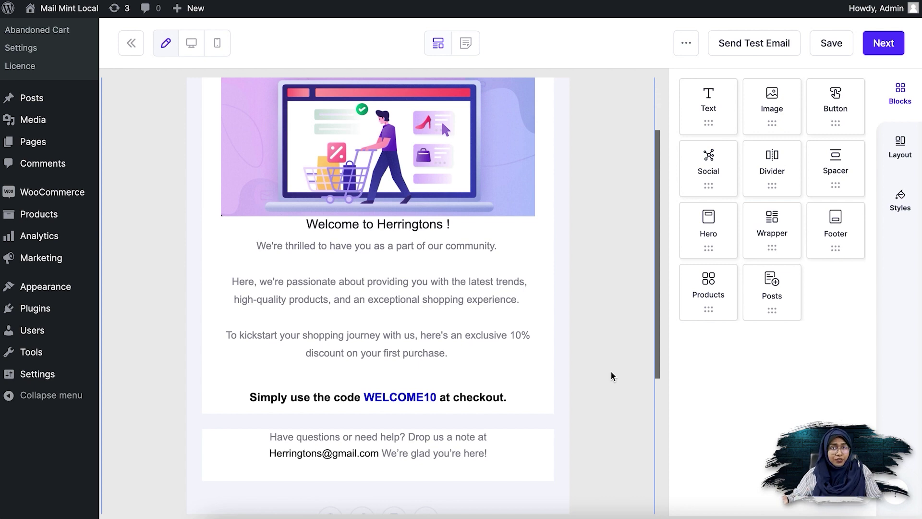
scroll(613, 375, up, 2)
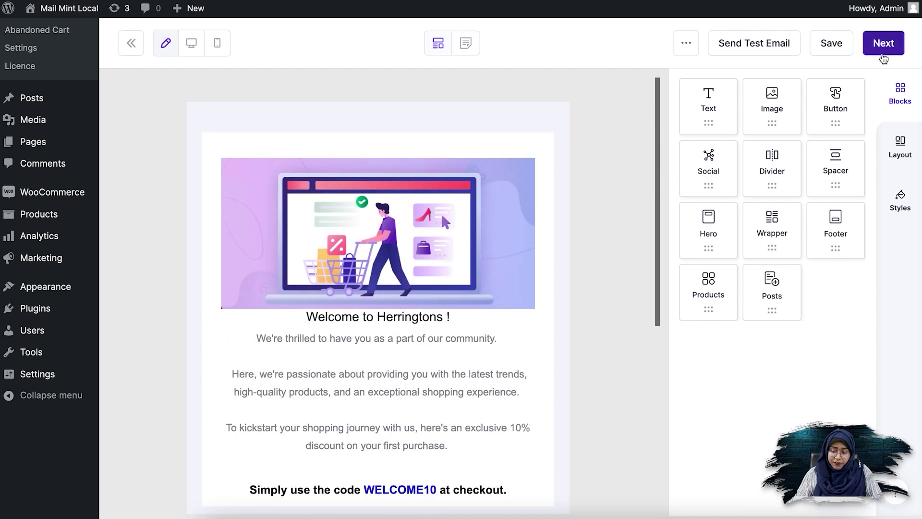
click(881, 53)
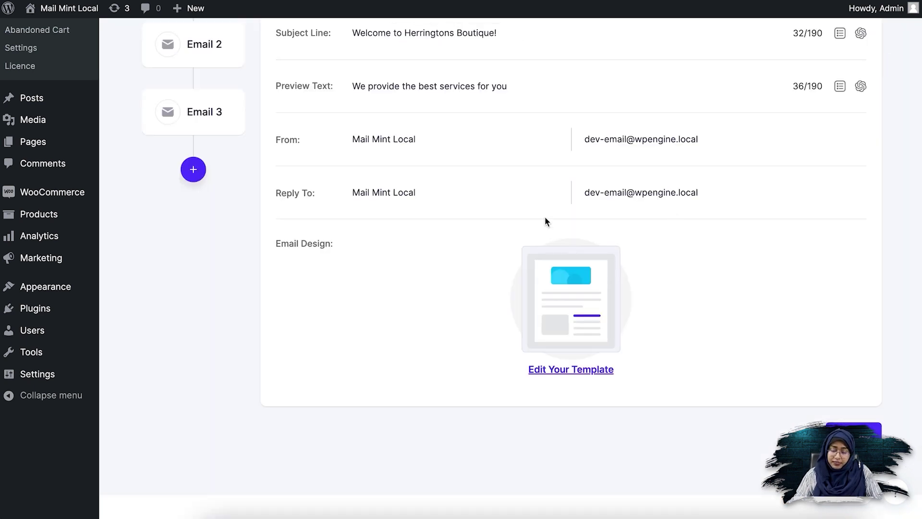
scroll(531, 216, up, 3)
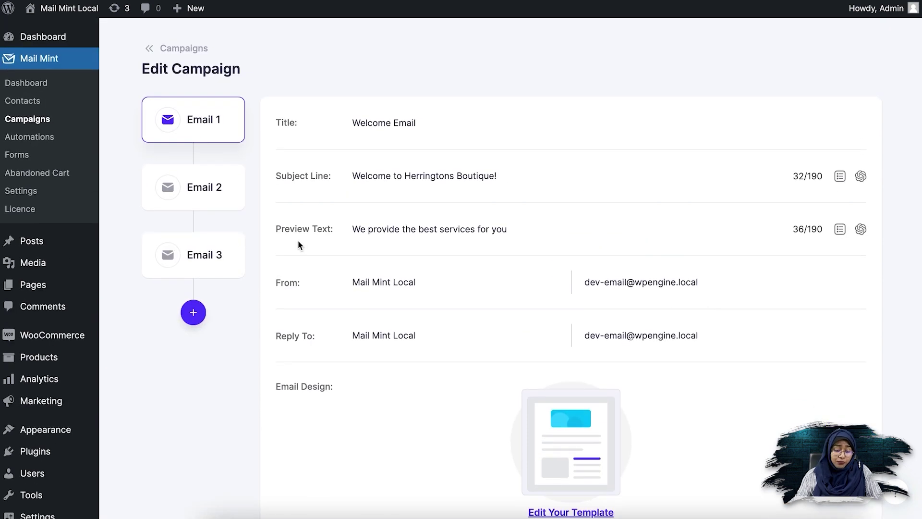
Select Email 2, review its bestsellers template design, and save it back to the campaign.
click(230, 207)
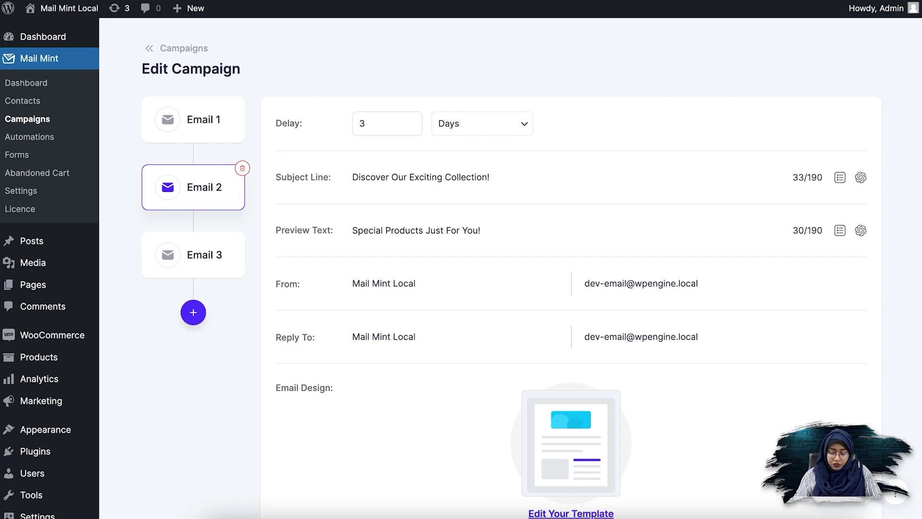
scroll(757, 416, down, 3)
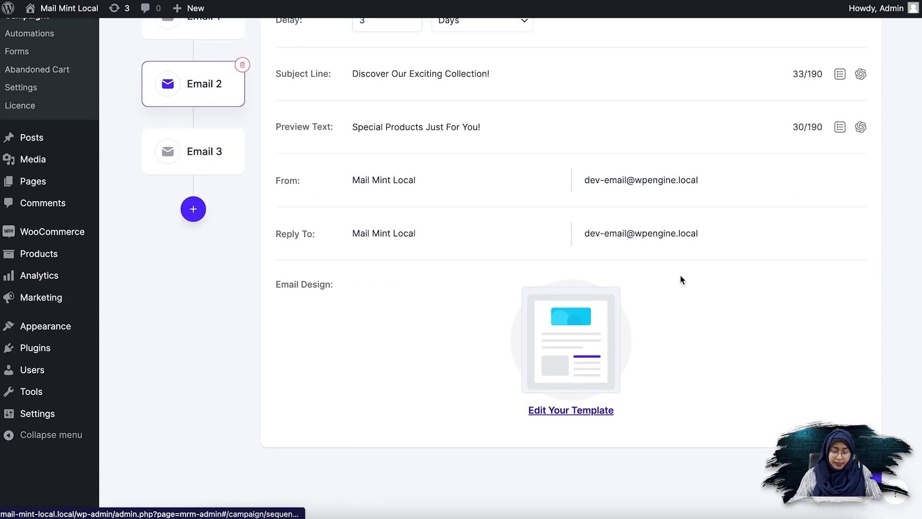
click(680, 275)
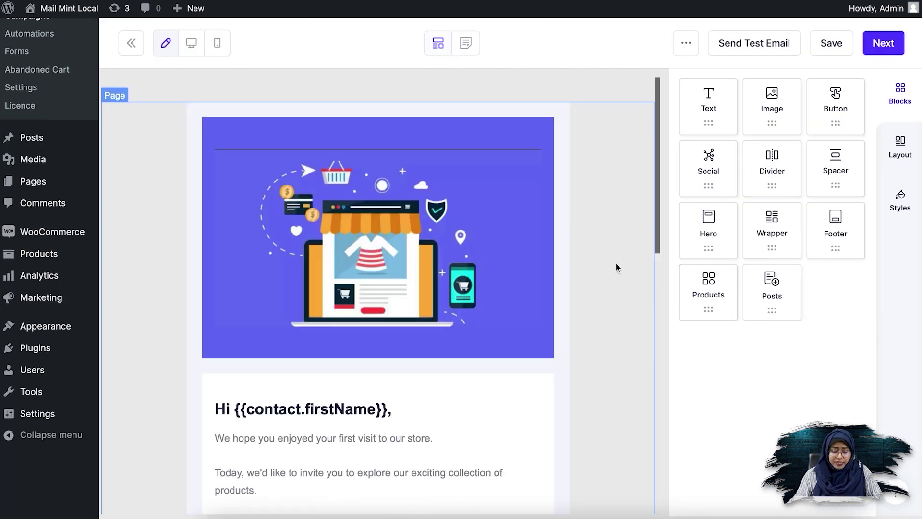
scroll(616, 263, down, 1)
scroll(618, 264, down, 2)
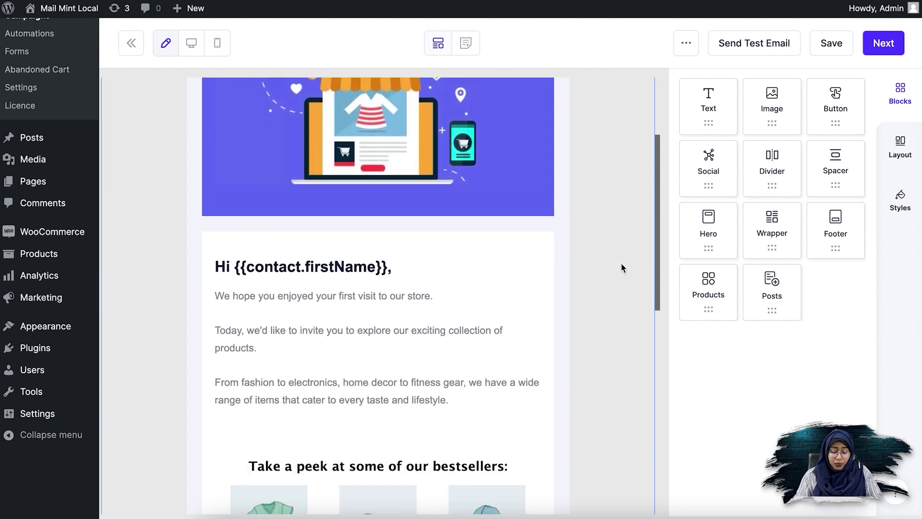
scroll(622, 265, down, 4)
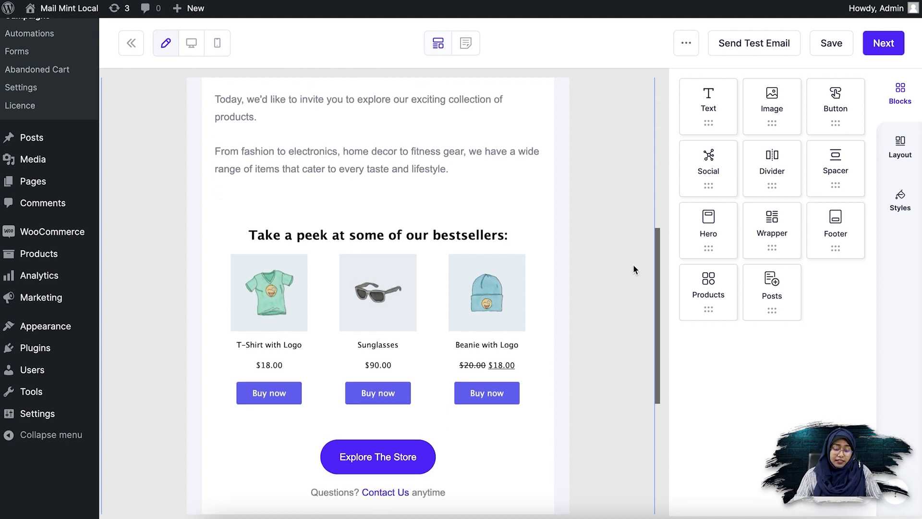
scroll(634, 270, down, 3)
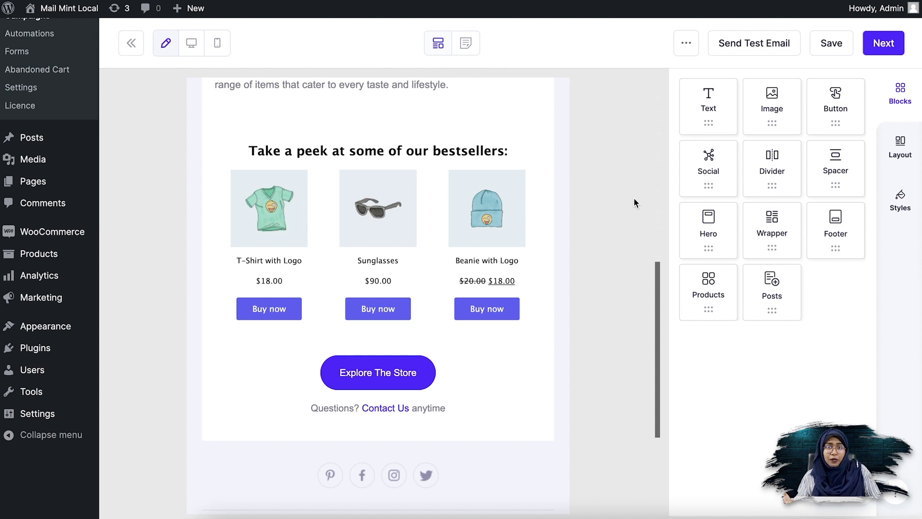
scroll(634, 198, up, 5)
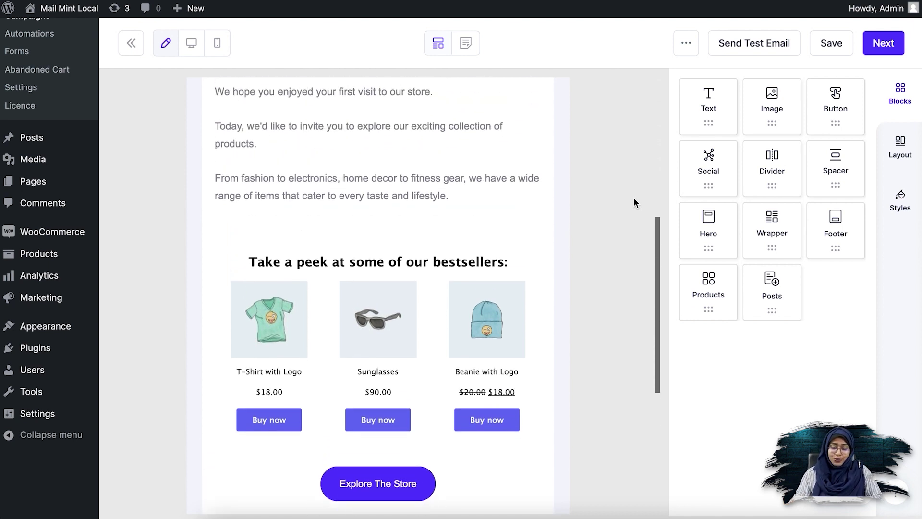
click(883, 44)
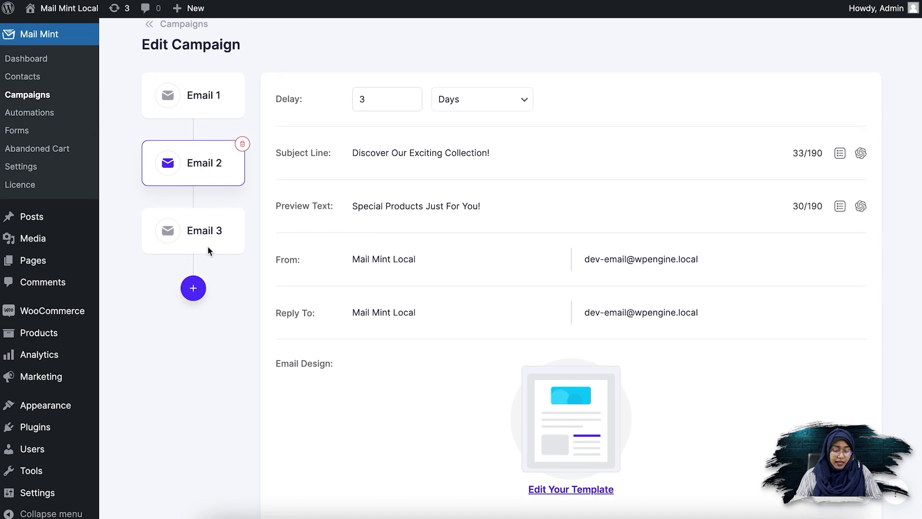
Select Email 3 and view its yellow 'Hello Once More' template with the Follow Now invitation.
click(208, 245)
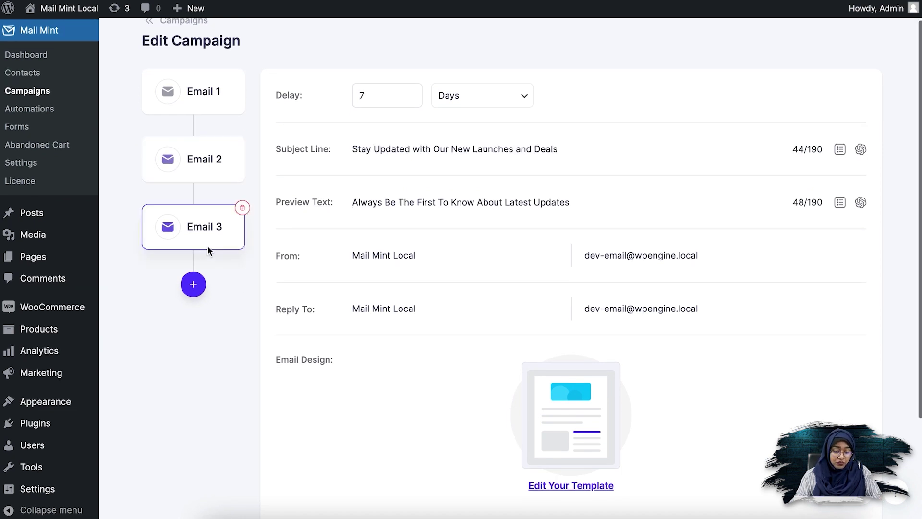
scroll(449, 243, up, 1)
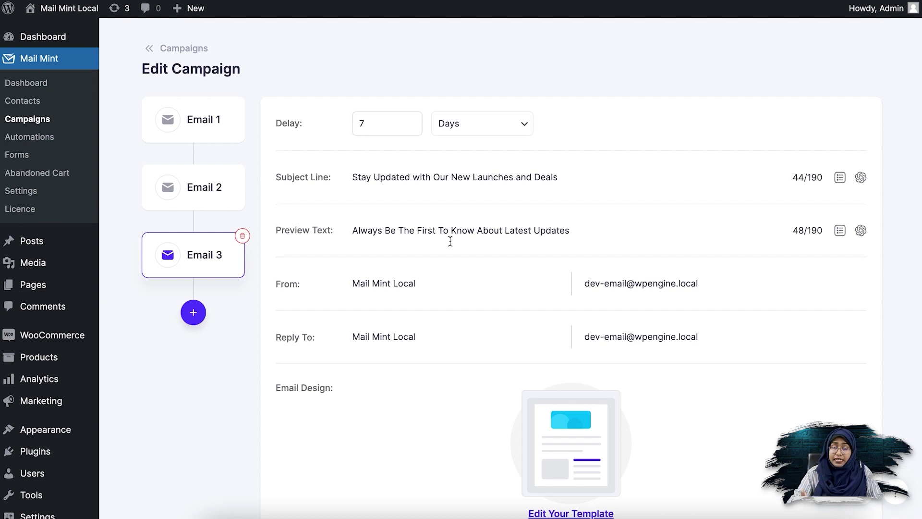
scroll(617, 267, down, 3)
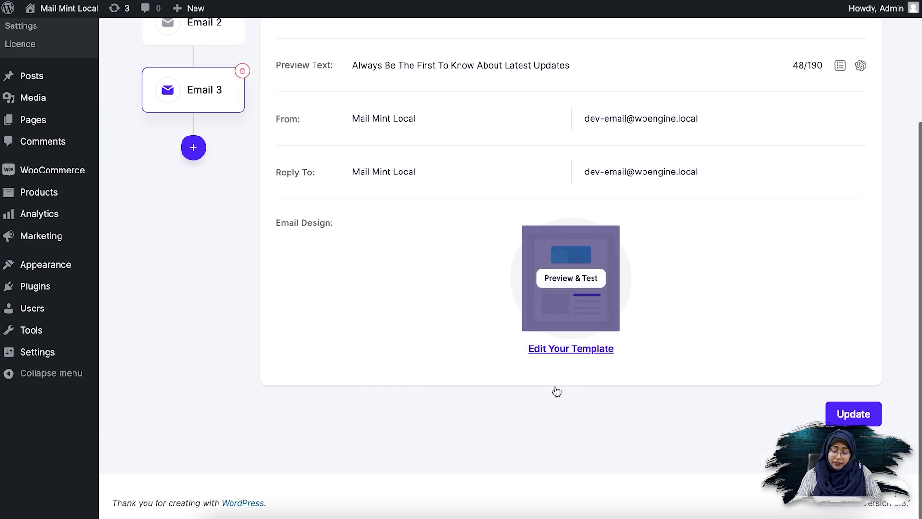
click(575, 356)
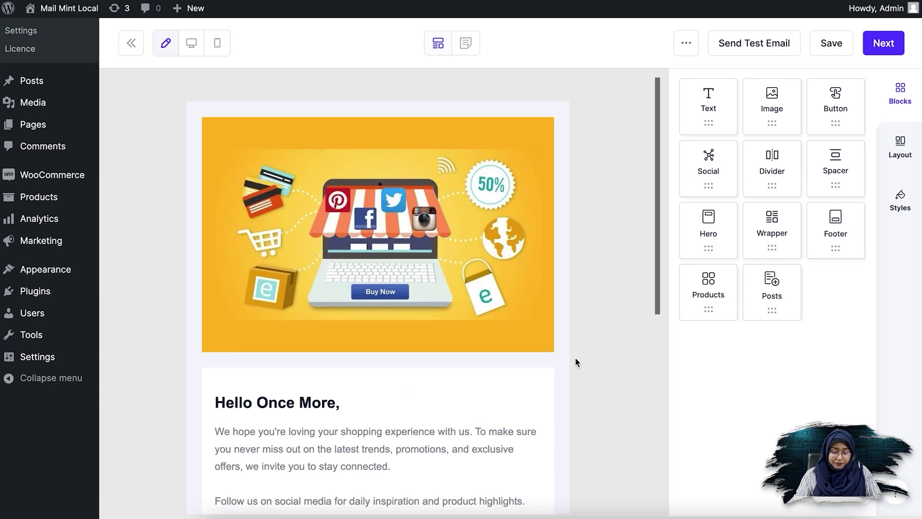
scroll(563, 175, down, 3)
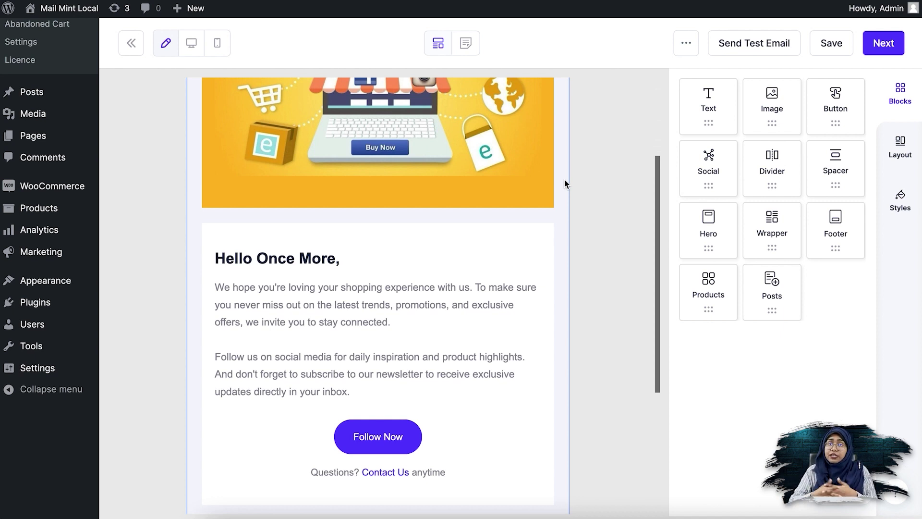
Save Email 3's design, update the Welcome Email campaign, and go to Automations.
click(884, 45)
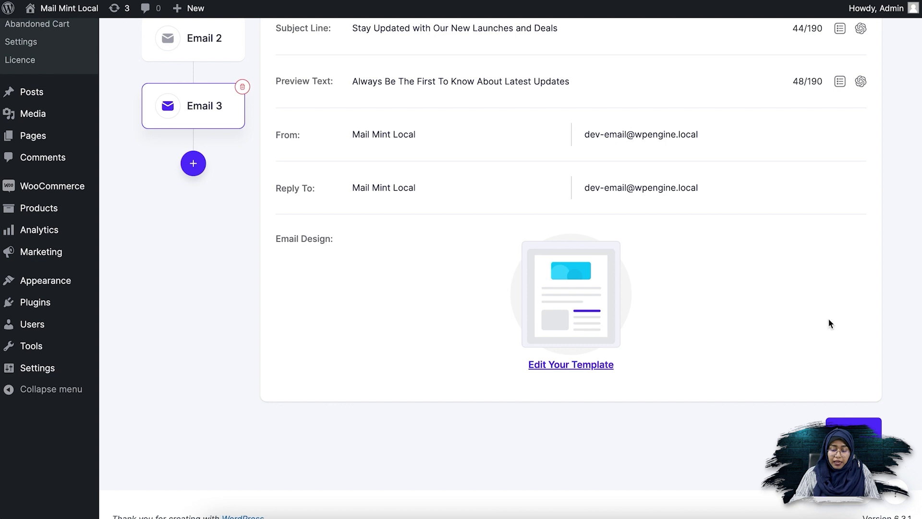
click(854, 426)
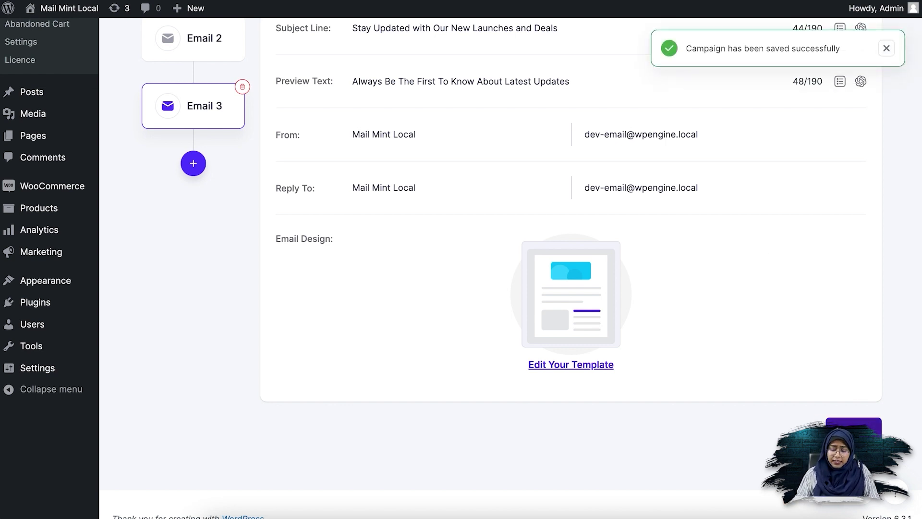
scroll(764, 288, down, 1)
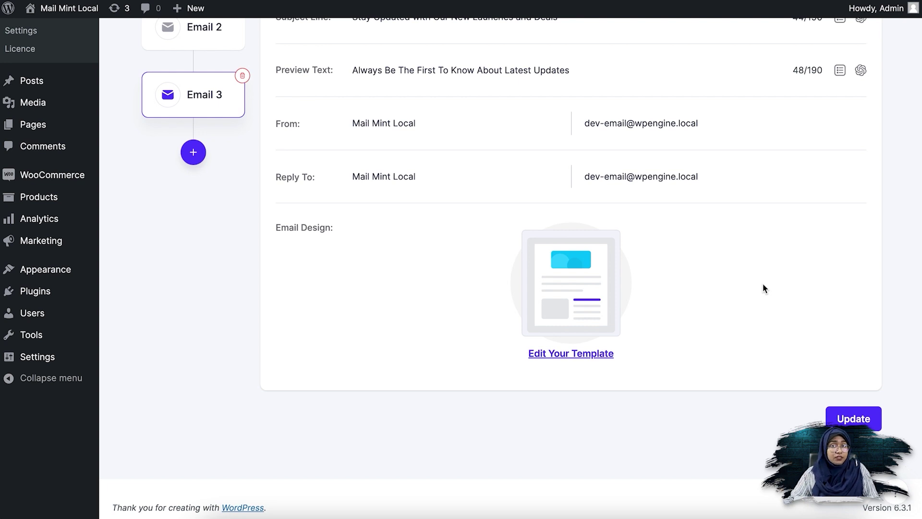
scroll(763, 288, up, 3)
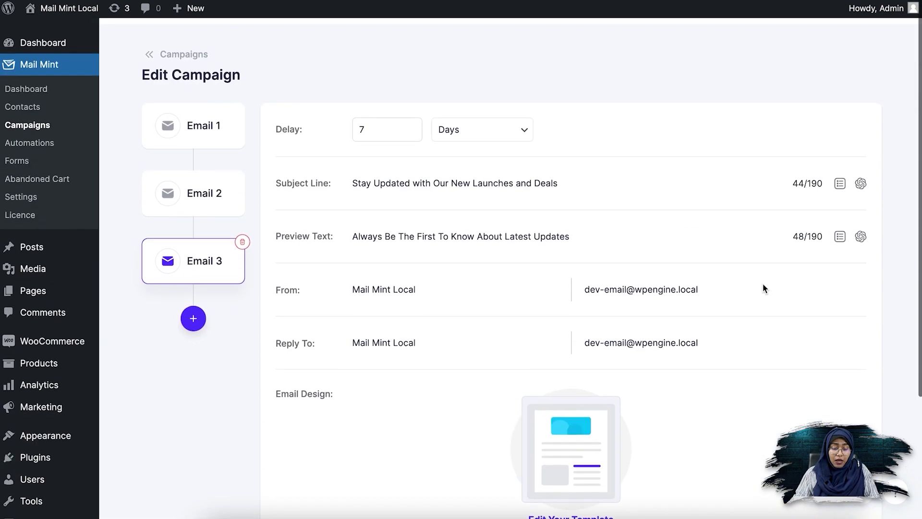
click(176, 49)
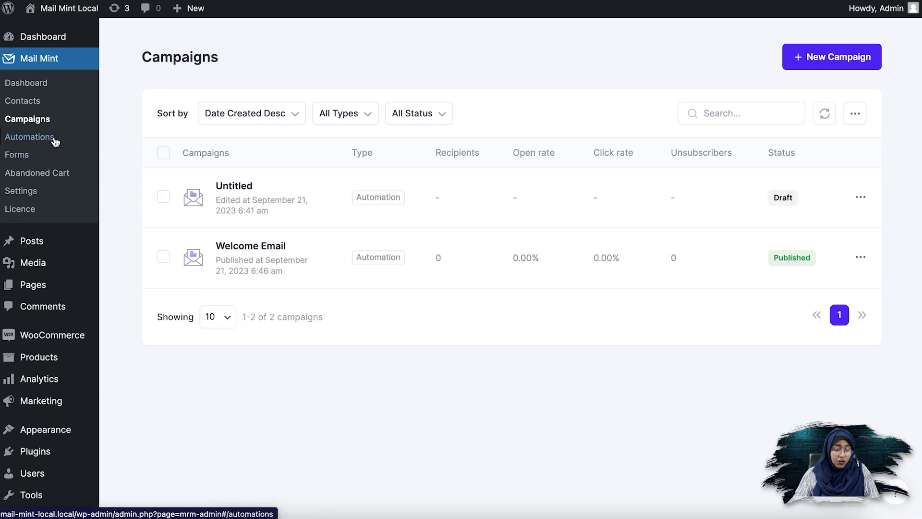
click(56, 140)
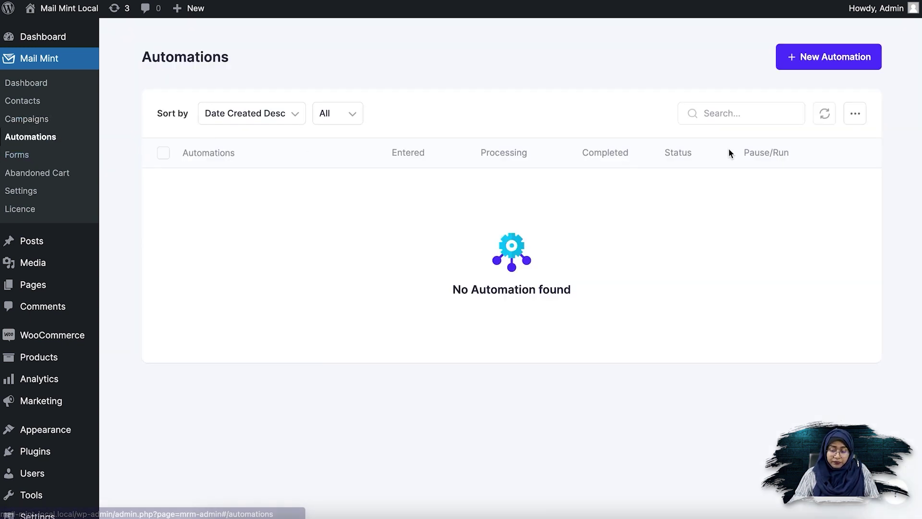
Create a new automation from the Opt-in Welcome Email pre-built journey.
click(822, 58)
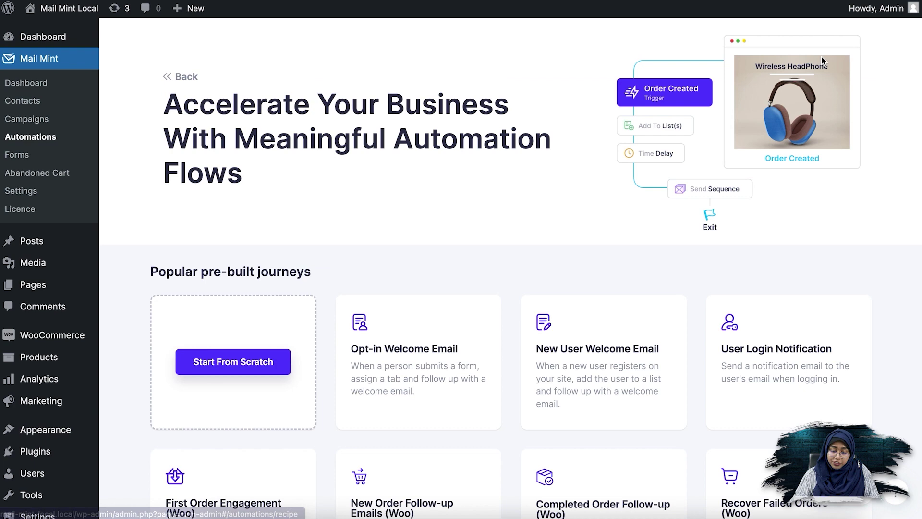
scroll(506, 227, down, 2)
mouse_move(424, 315)
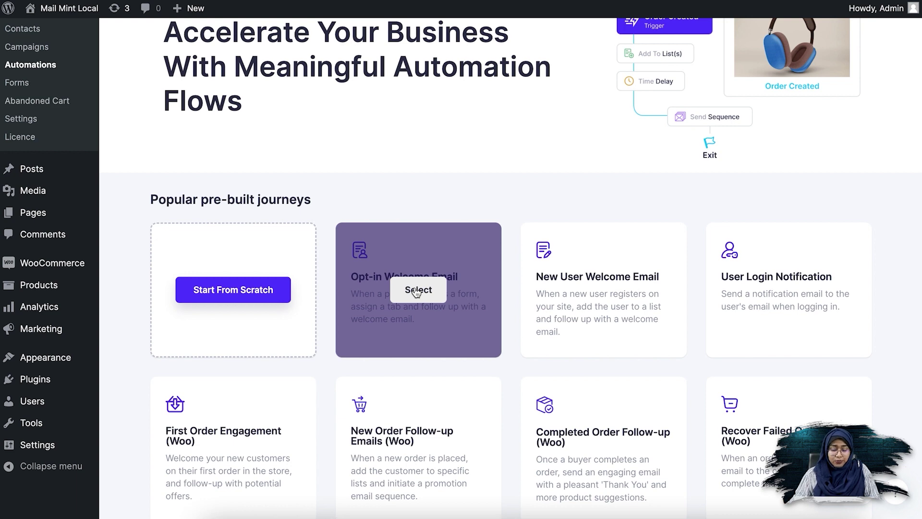
click(416, 292)
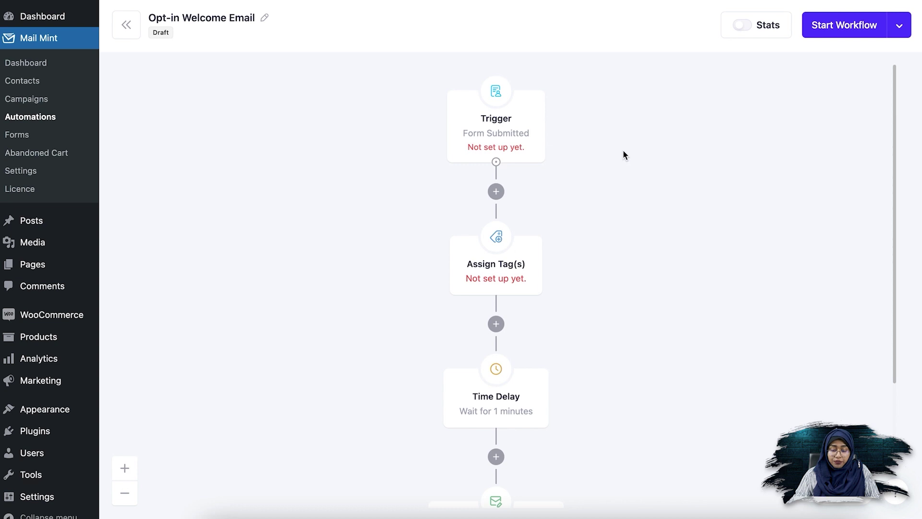
Set the Form Submitted trigger to the Newsletter Subscription form.
click(523, 153)
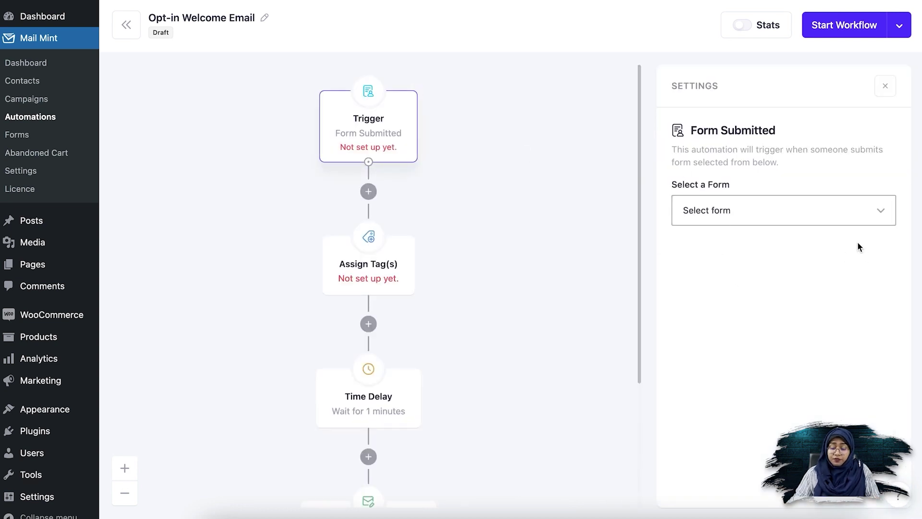
click(849, 221)
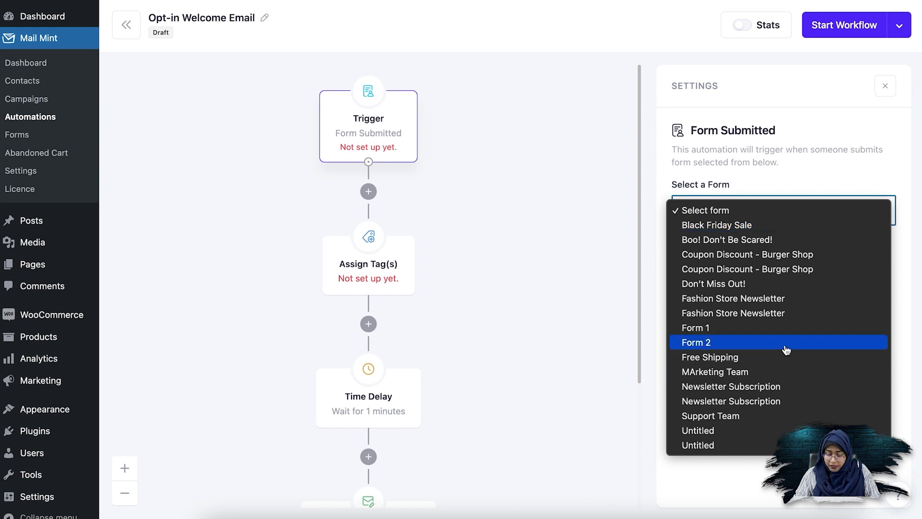
click(754, 387)
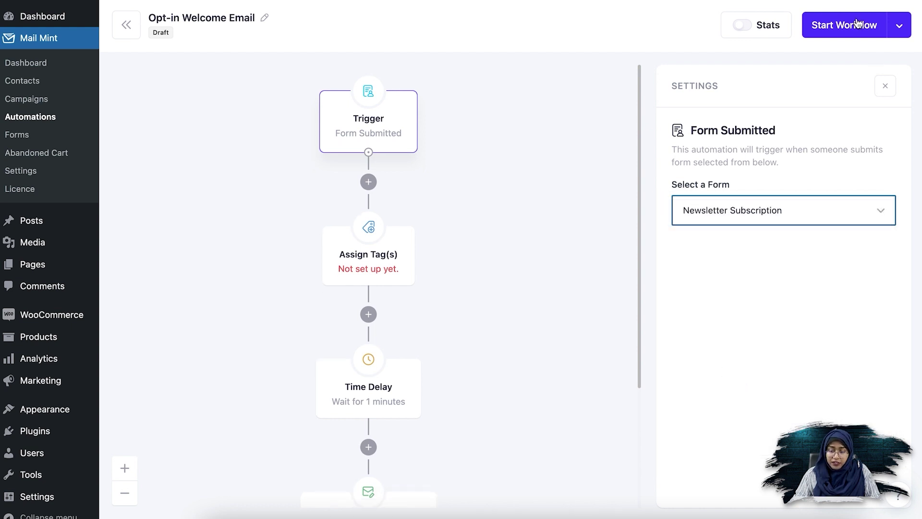
click(884, 88)
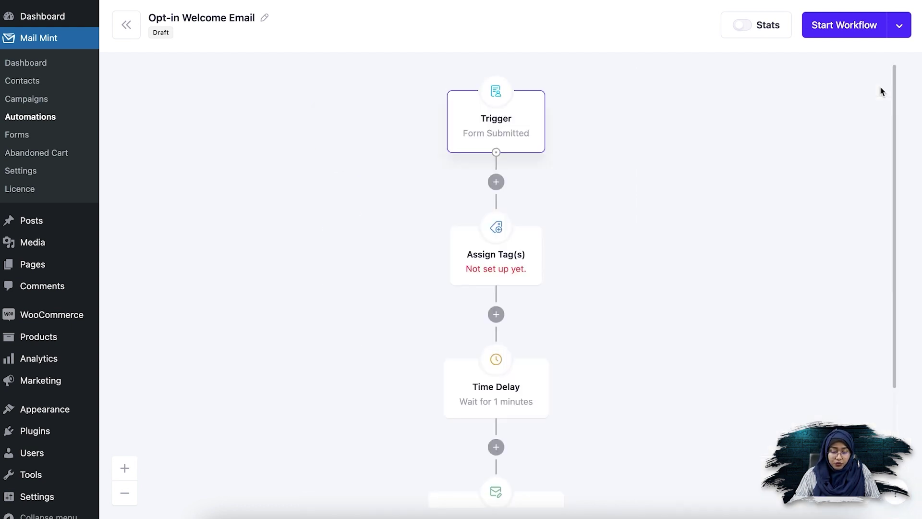
Create a 'New Lead' tag and assign it in the Assign Tag(s) step.
click(505, 270)
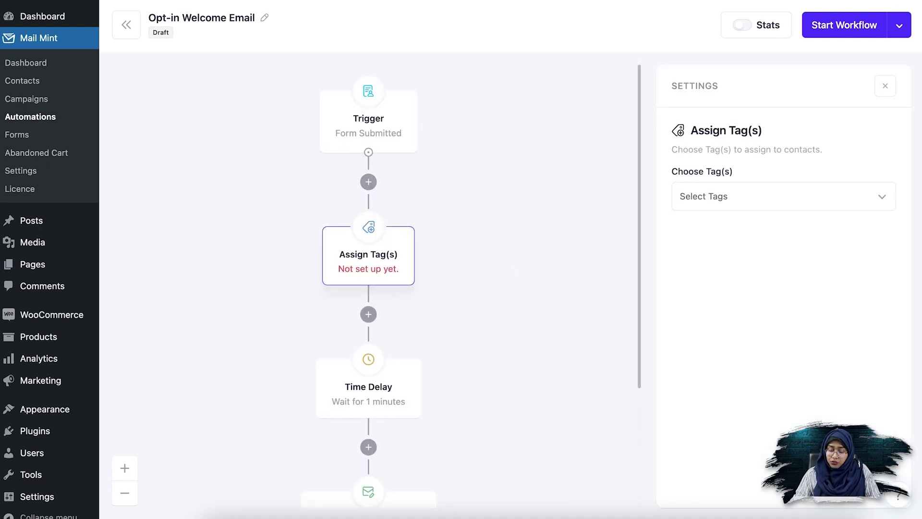
click(871, 198)
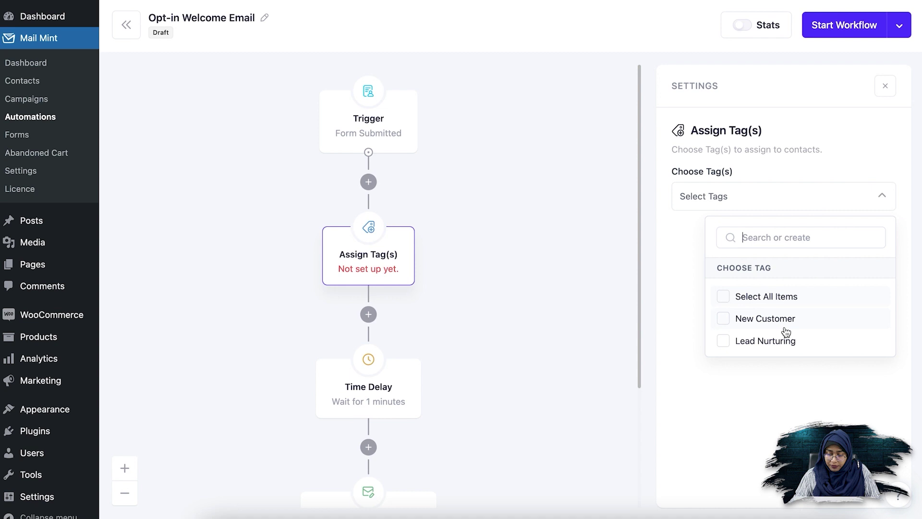
text(New LE)
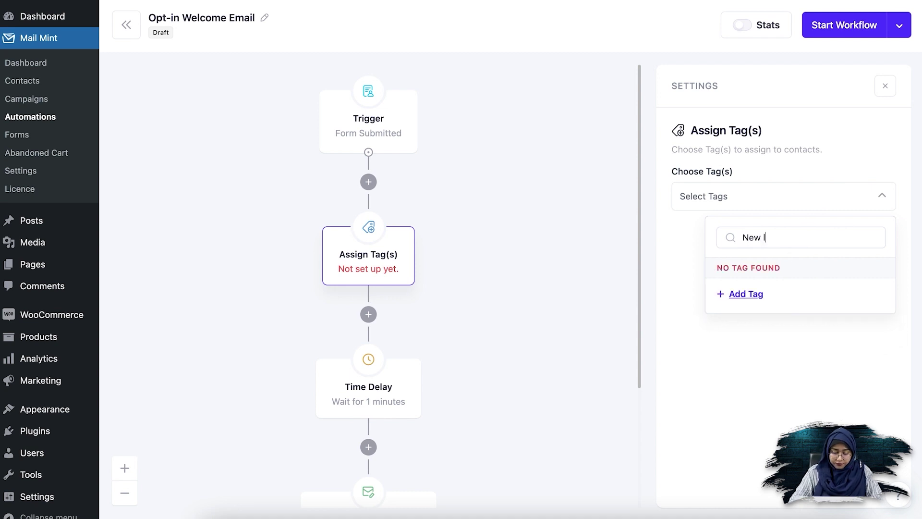
key(BackSpace)
text(ead)
click(755, 295)
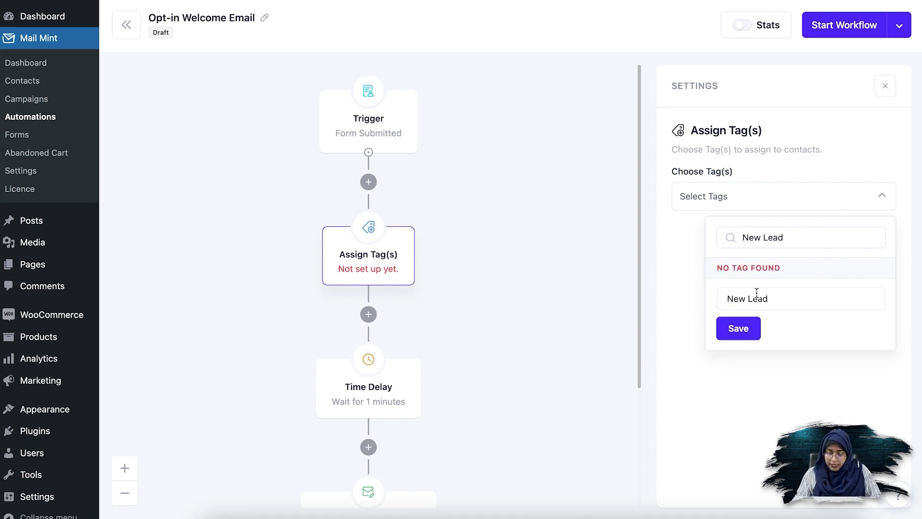
click(748, 324)
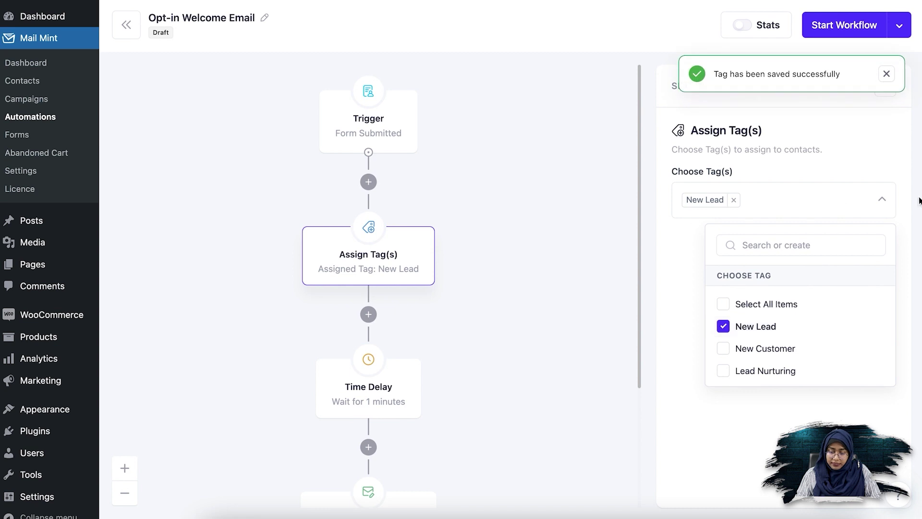
click(881, 201)
scroll(492, 339, down, 1)
scroll(480, 338, down, 2)
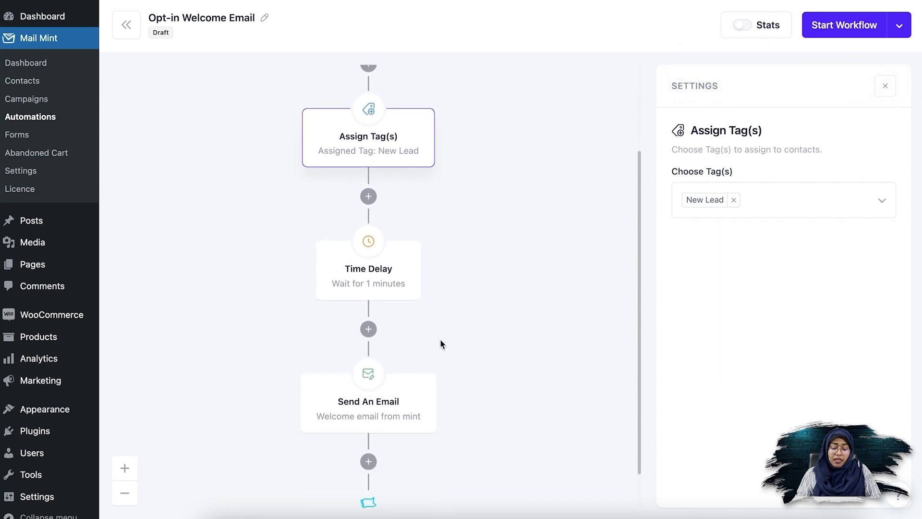
Change the Time Delay step's wait to 10 minutes.
click(379, 294)
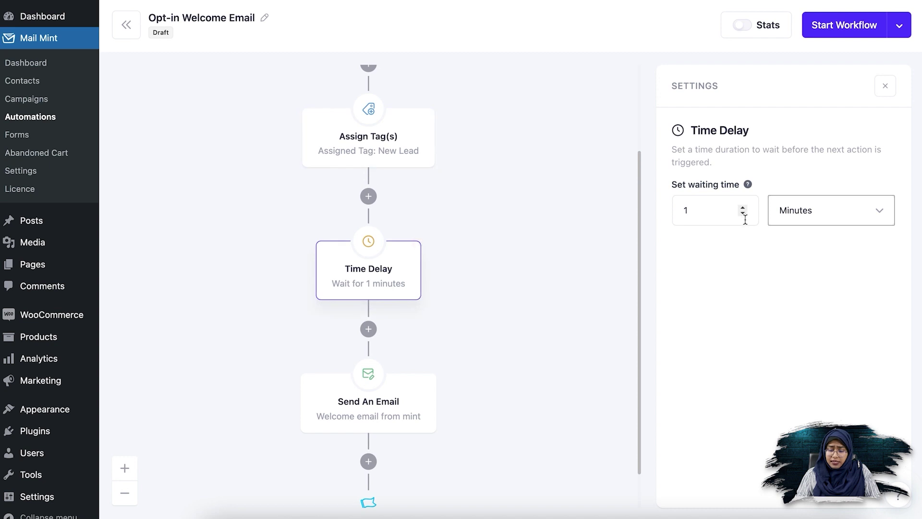
click(704, 212)
text(0)
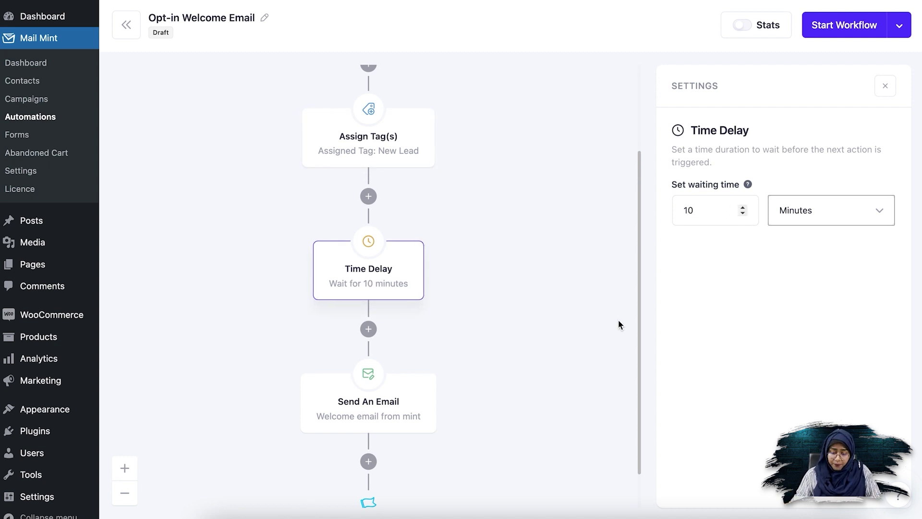
scroll(605, 336, down, 1)
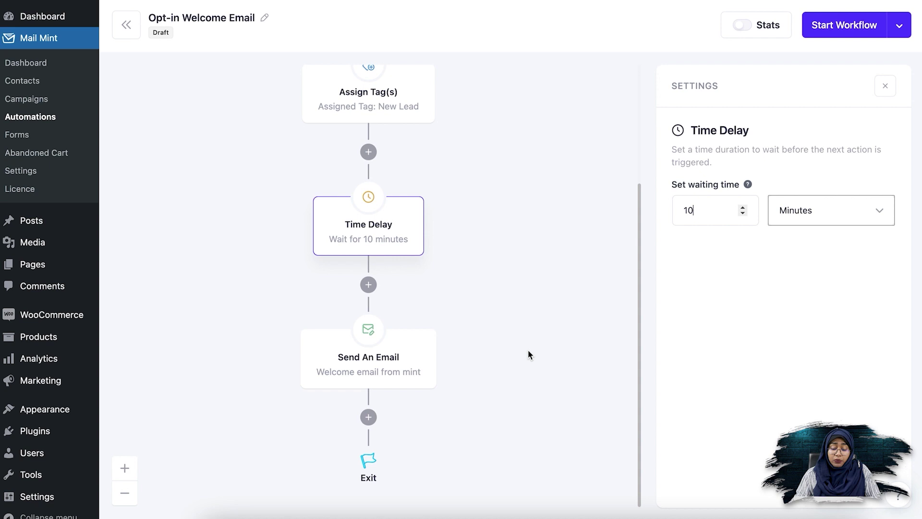
Replace the Send An Email step with an Email Sequence step using the Welcome Email sequence.
mouse_move(410, 350)
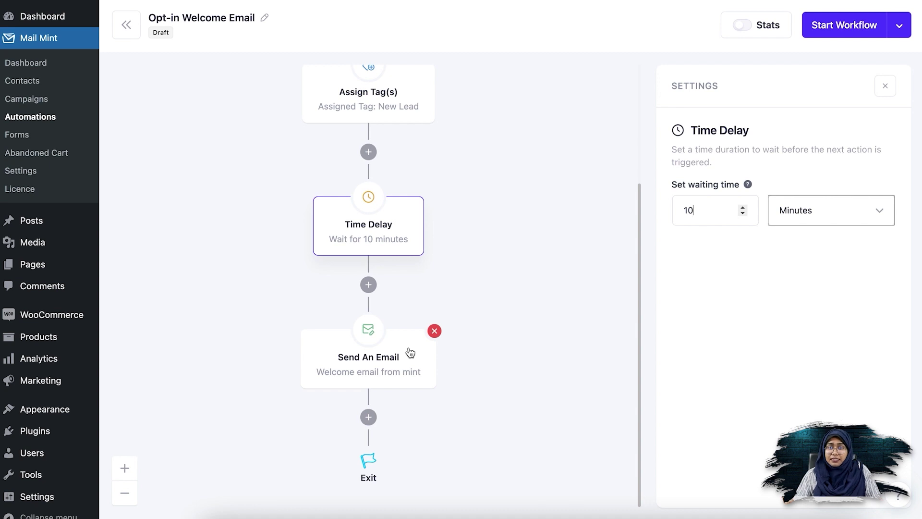
click(435, 331)
click(374, 417)
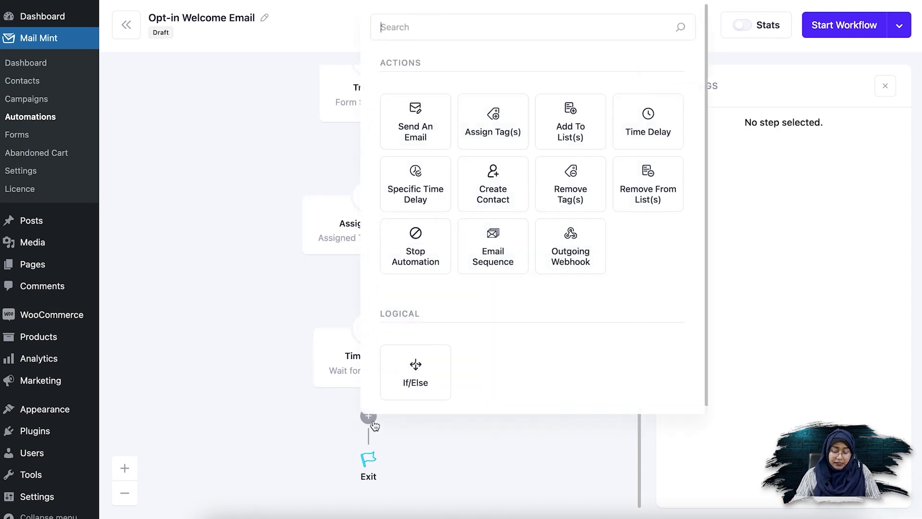
click(516, 264)
scroll(537, 299, down, 3)
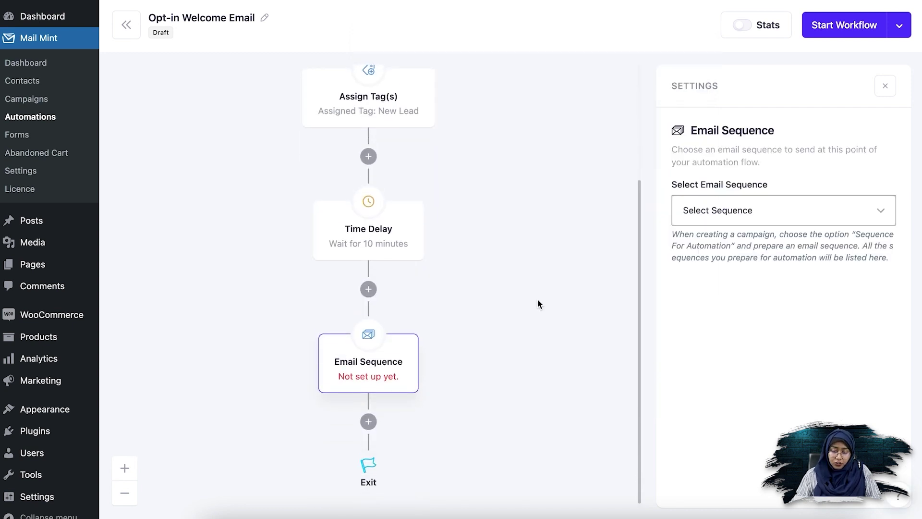
click(870, 216)
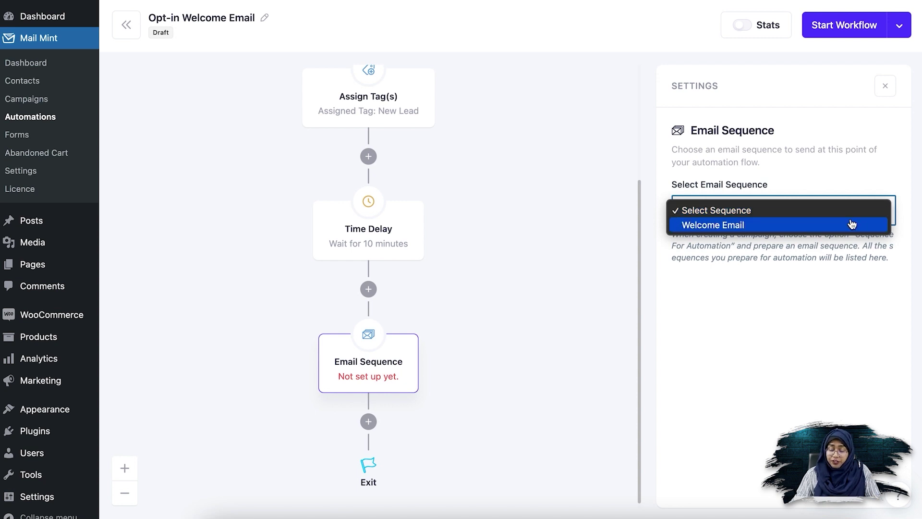
click(852, 224)
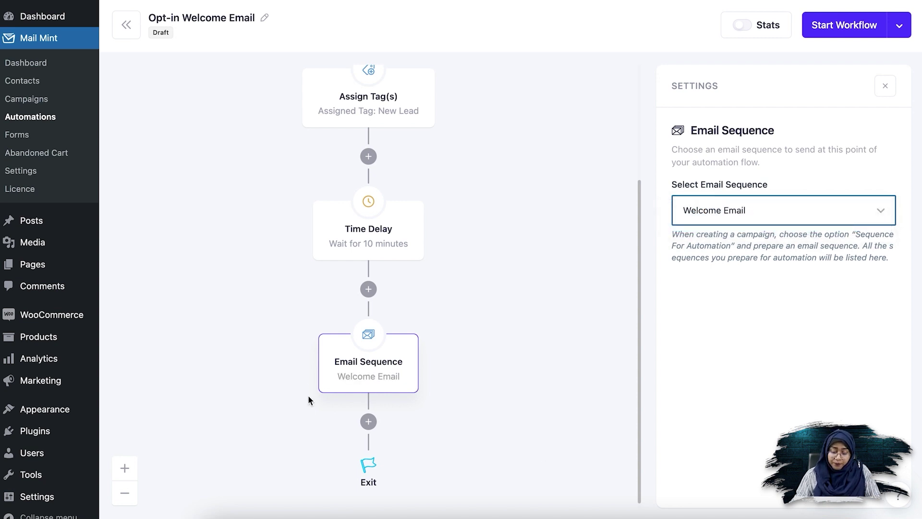
scroll(463, 383, up, 3)
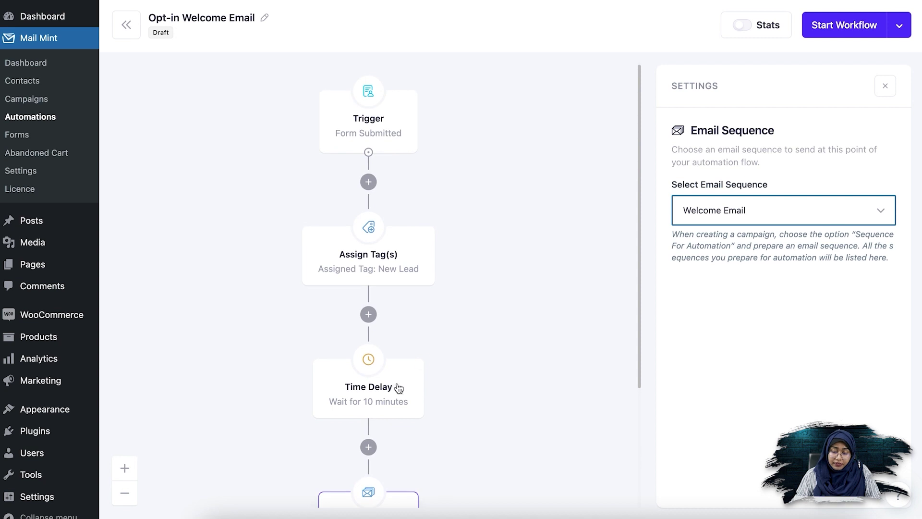
Start the Opt-in Welcome Email workflow and review the trigger's Form Submitted settings.
click(856, 34)
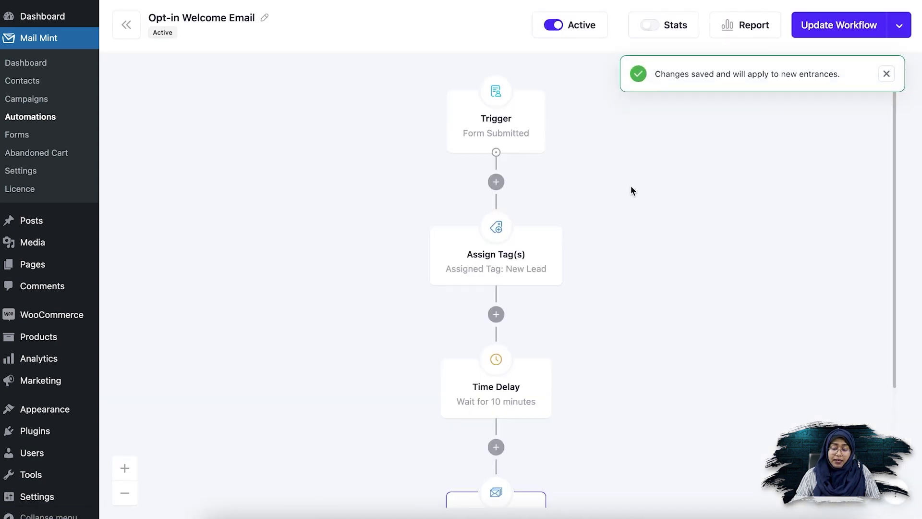
click(510, 132)
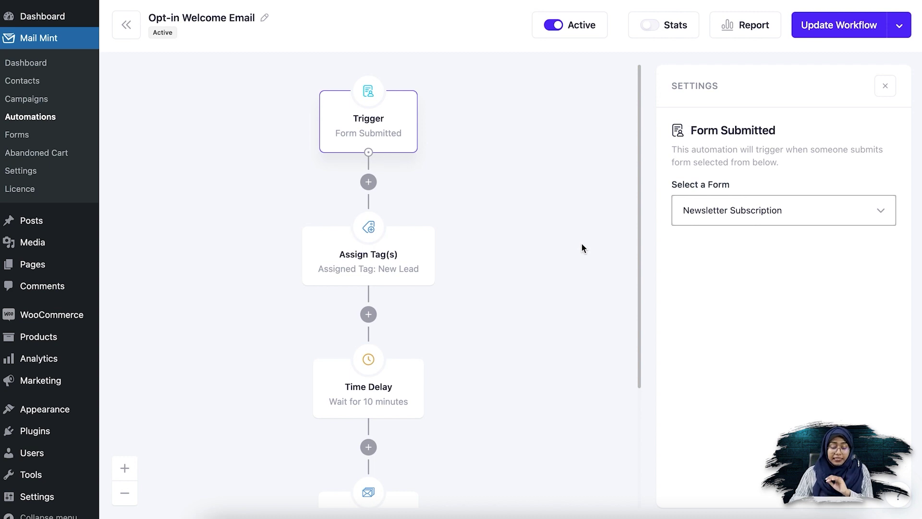
scroll(581, 245, down, 2)
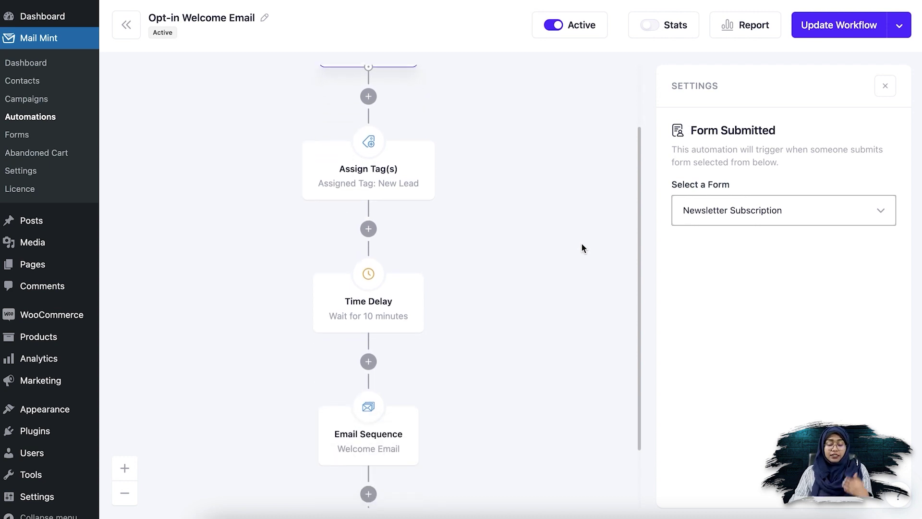